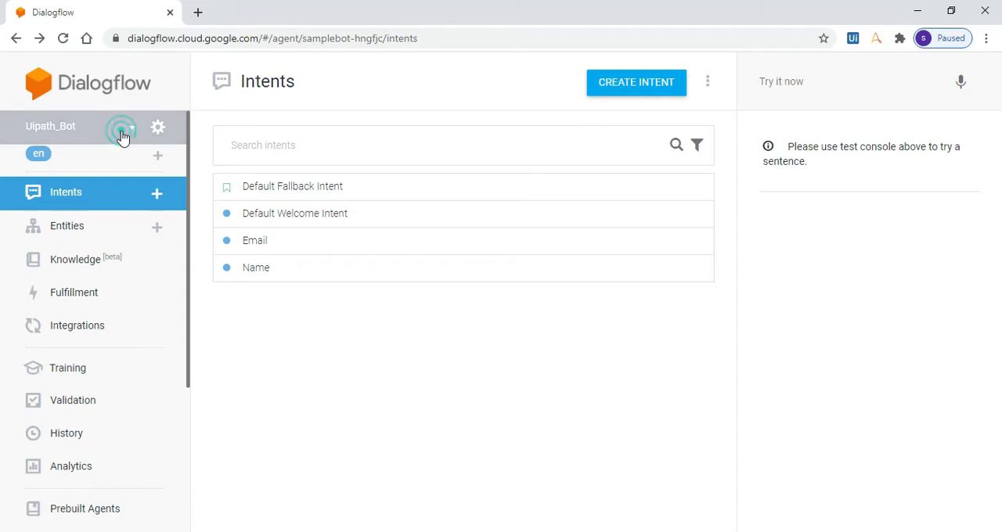
Create a new agent named Bikebot with the default language and time zone.
click(97, 244)
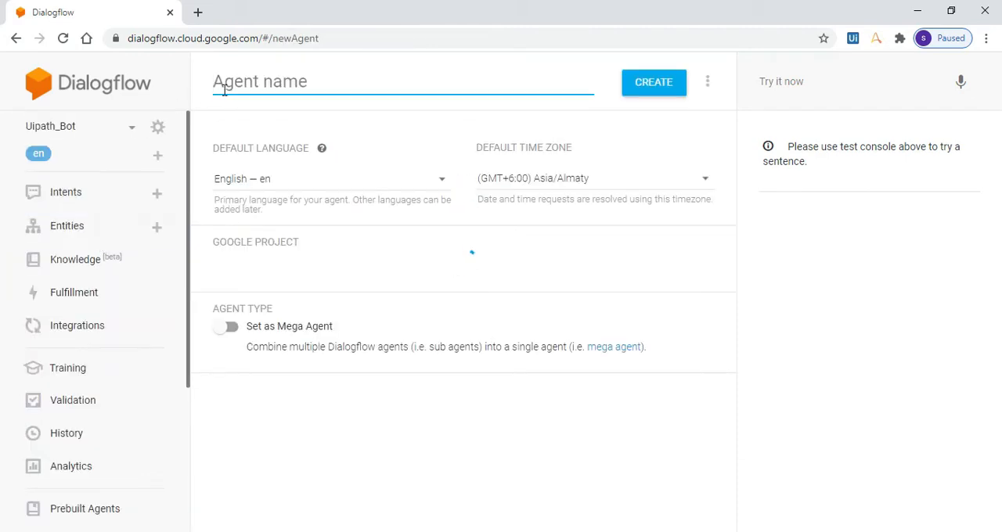
click(267, 83)
text(Bi)
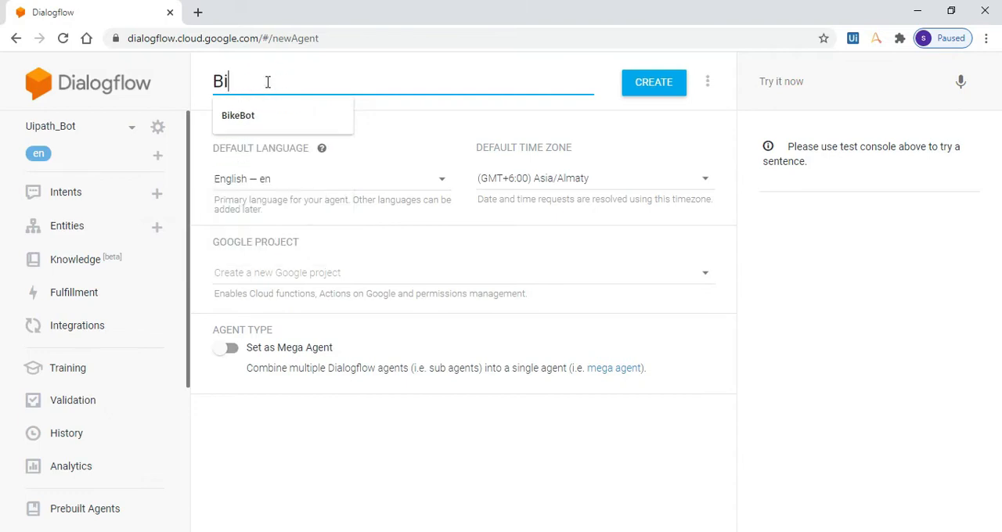
text(kebot)
click(641, 83)
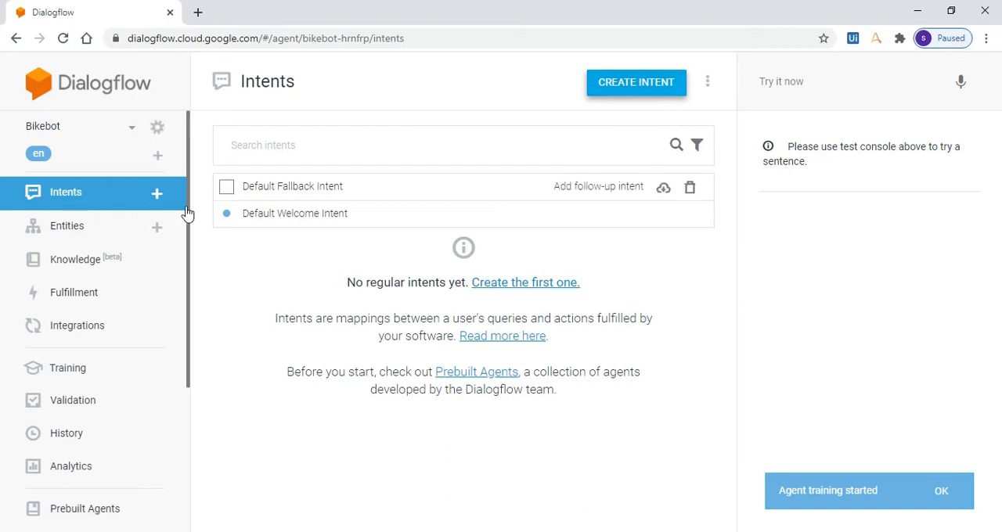
Replace the Default Welcome Intent's text responses with "Welcome to Bikebot!!How can i help you?" and save the intent.
click(301, 221)
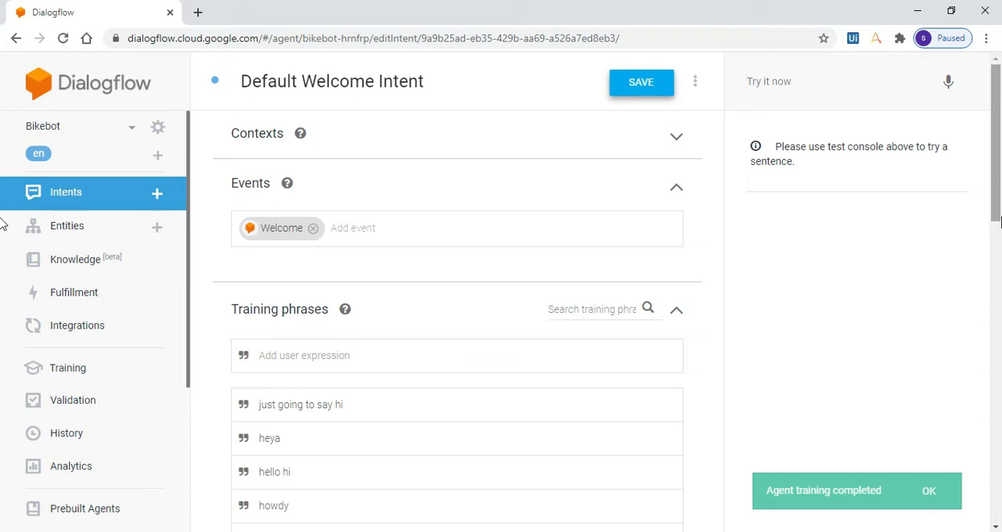
drag(992, 213, 996, 512)
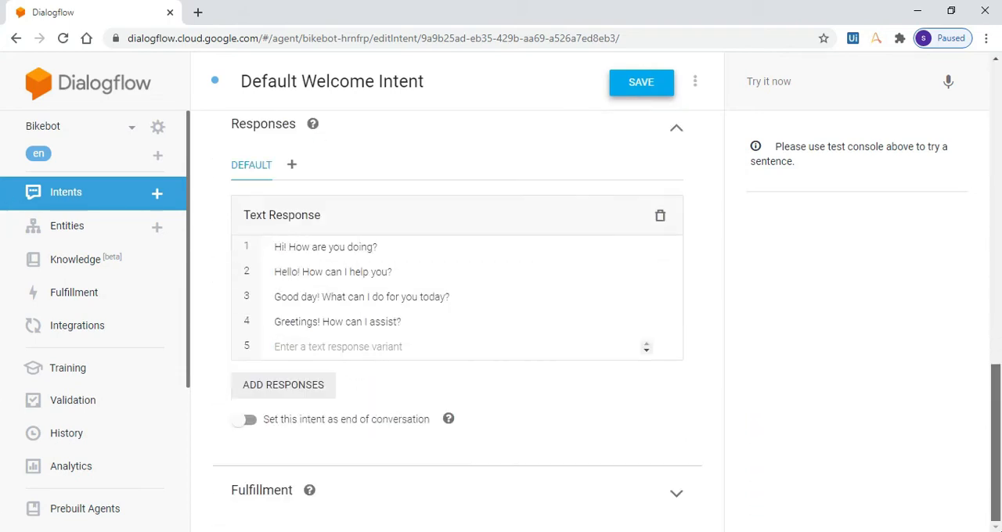
click(660, 218)
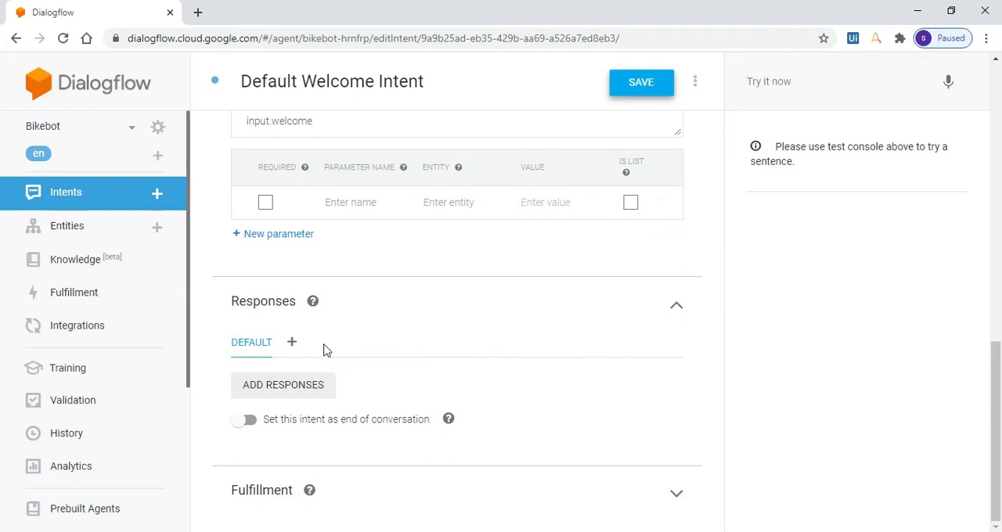
click(302, 388)
click(303, 387)
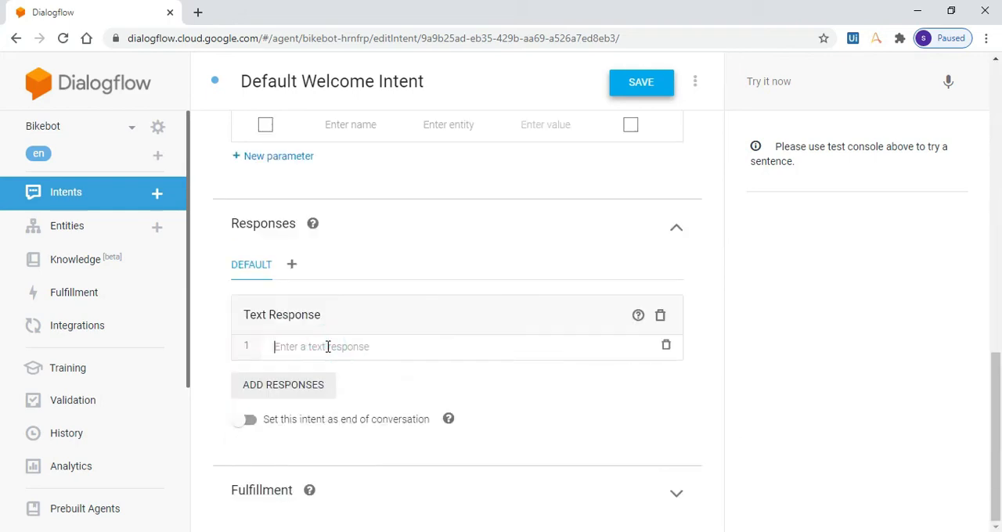
text(Welcome to Bikebot!!How can i help you?)
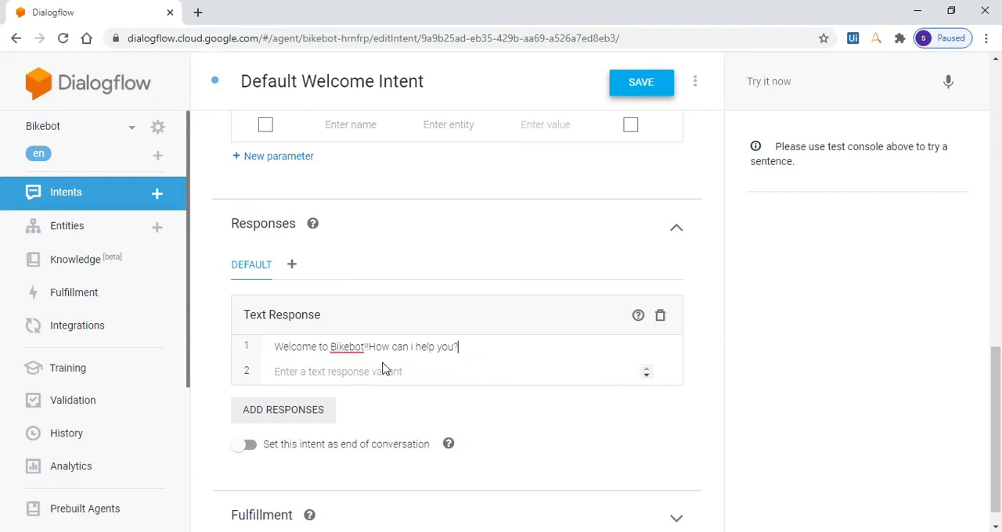
click(643, 93)
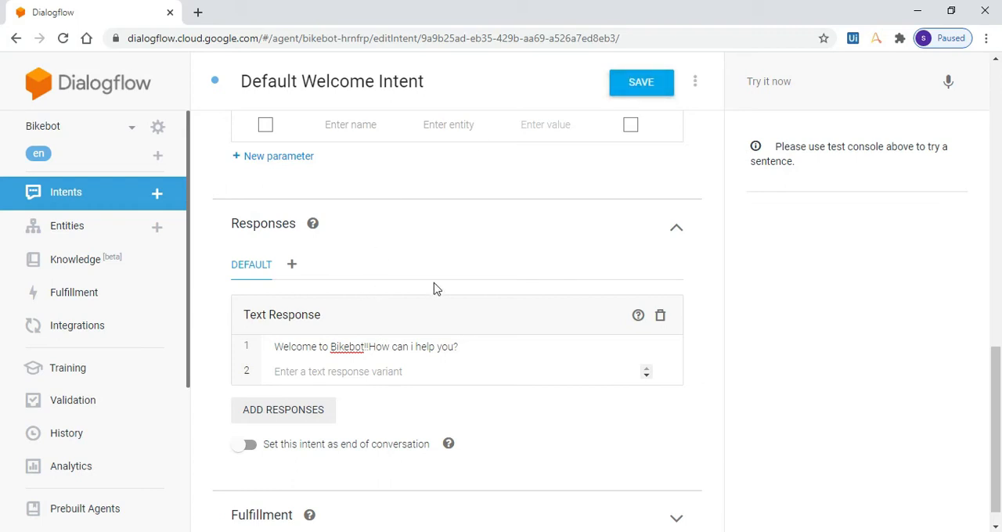
Start a new custom entity for the agent and name it Service.
click(64, 224)
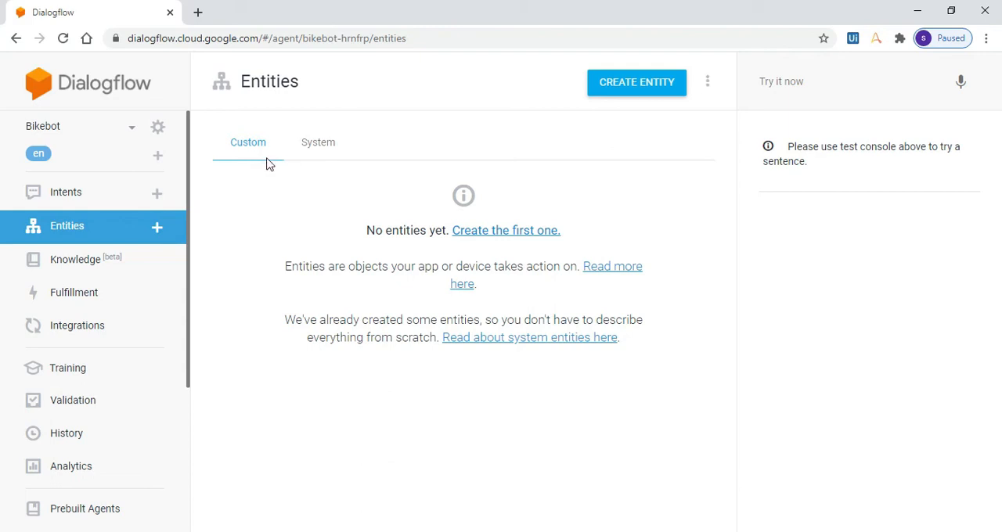
click(535, 232)
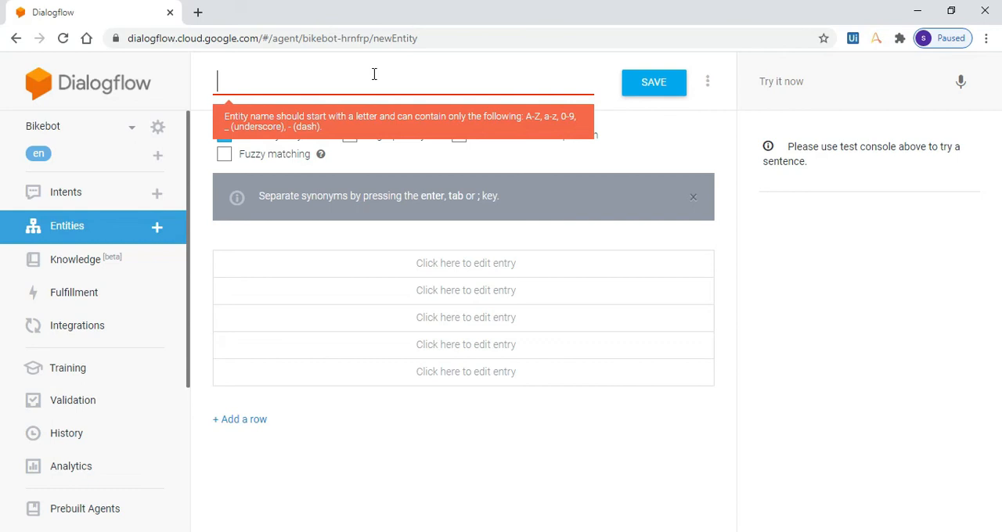
text(Service)
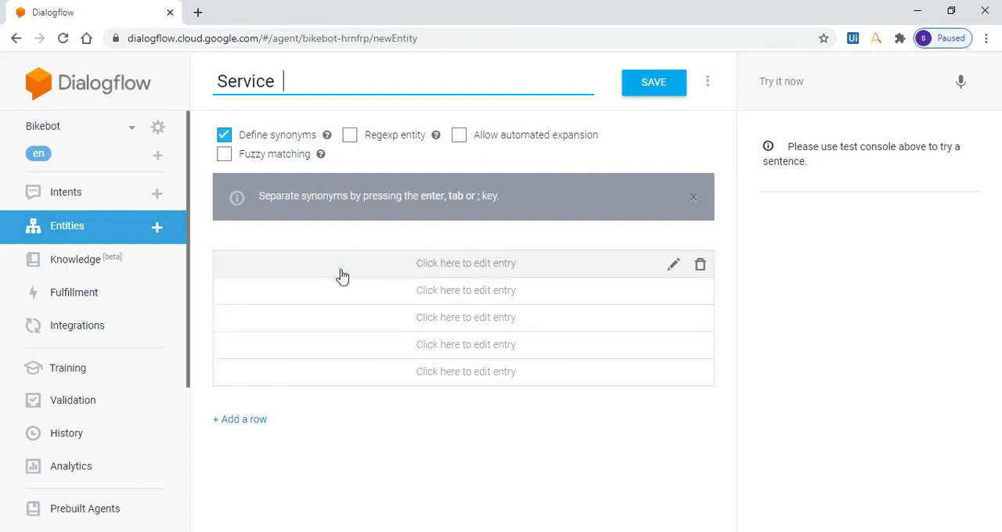
Add the entries Bike upgrade, Puncture and Tire Change with synonym Tire to the Service entity, and save it.
click(342, 271)
text(Bike upgrade)
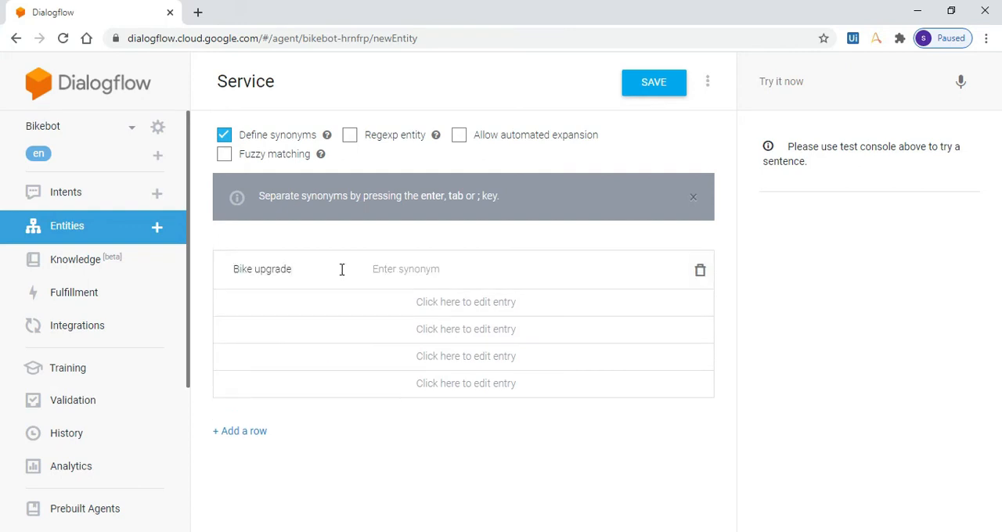
key(Tab)
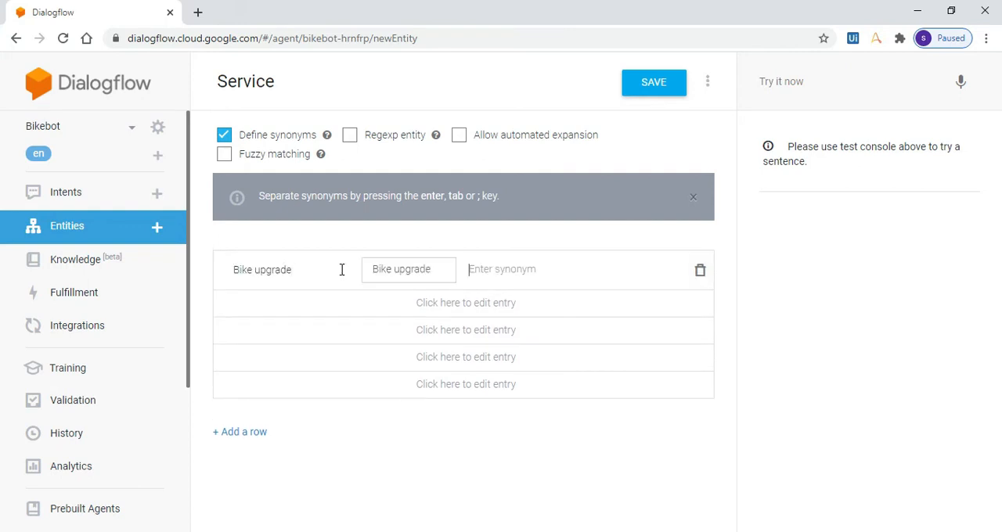
click(333, 297)
text(Puncture)
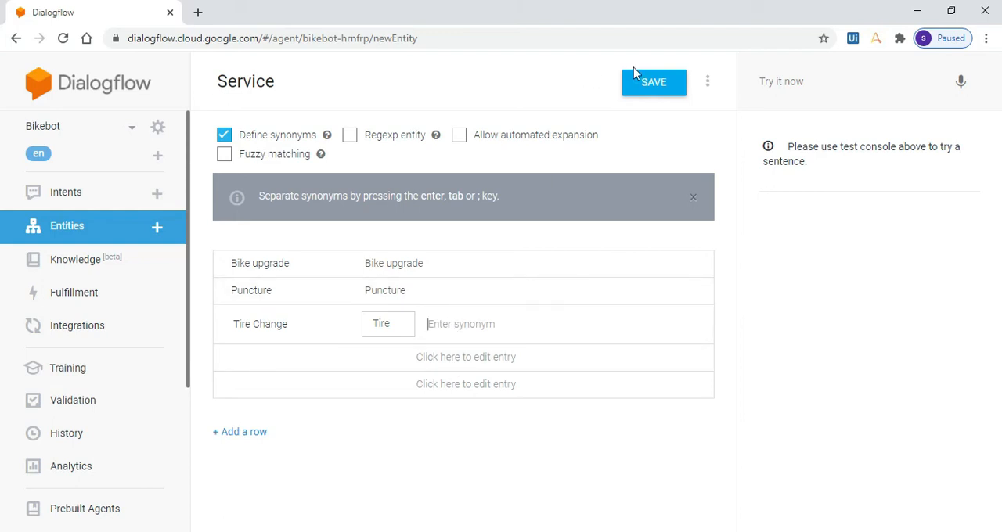
click(666, 82)
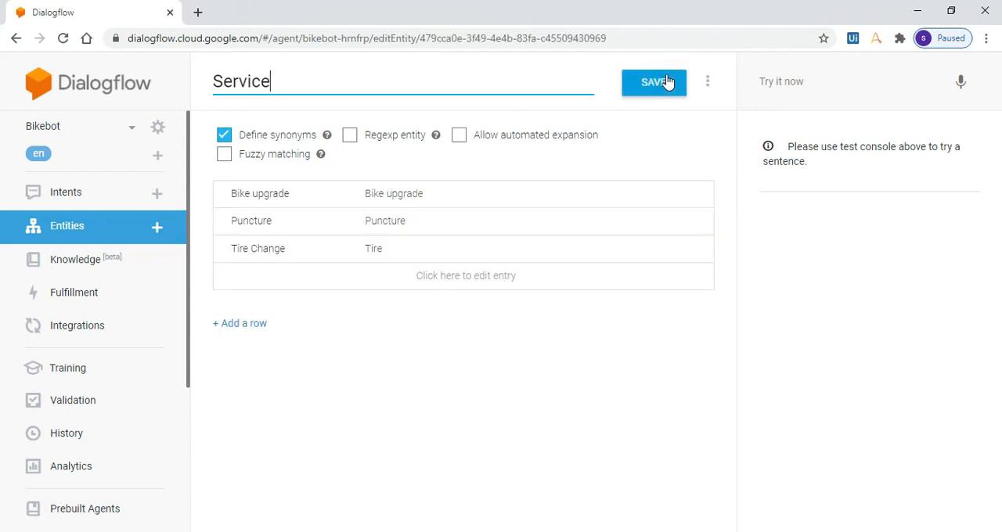
Start another custom entity named Service_and with the Define synonyms option turned off.
click(103, 227)
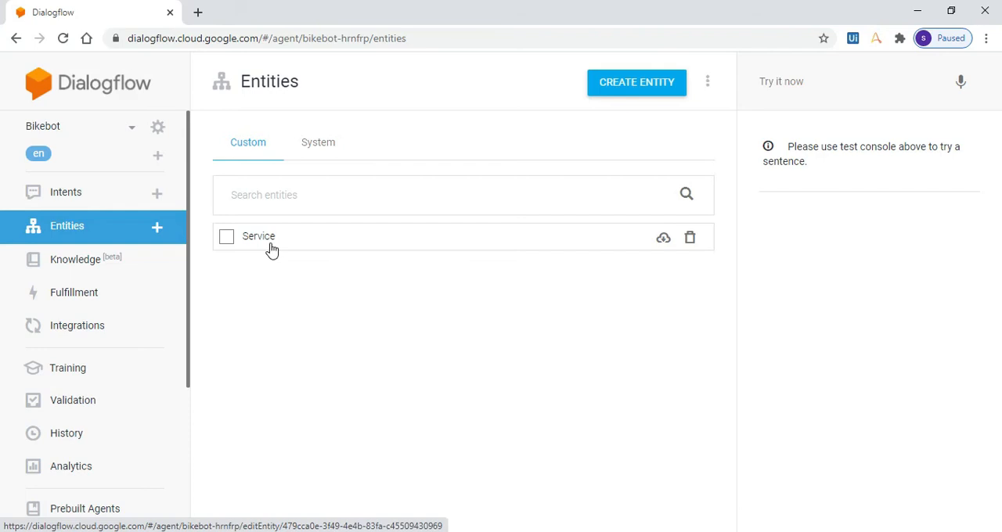
click(656, 83)
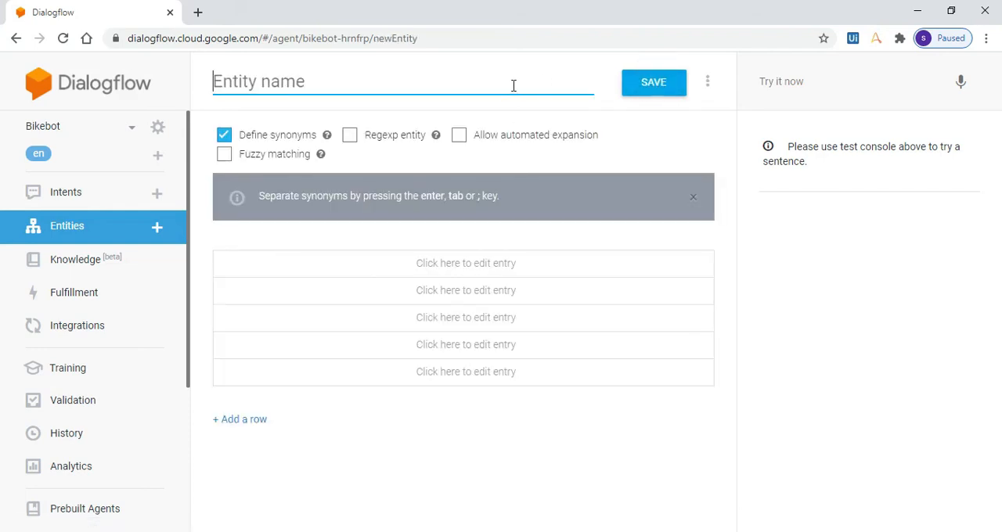
click(513, 85)
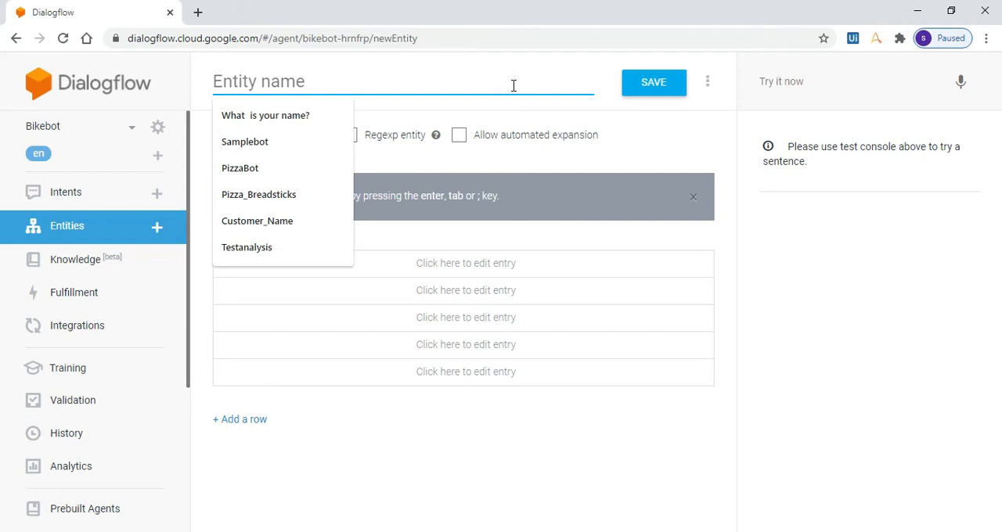
text(Service_and)
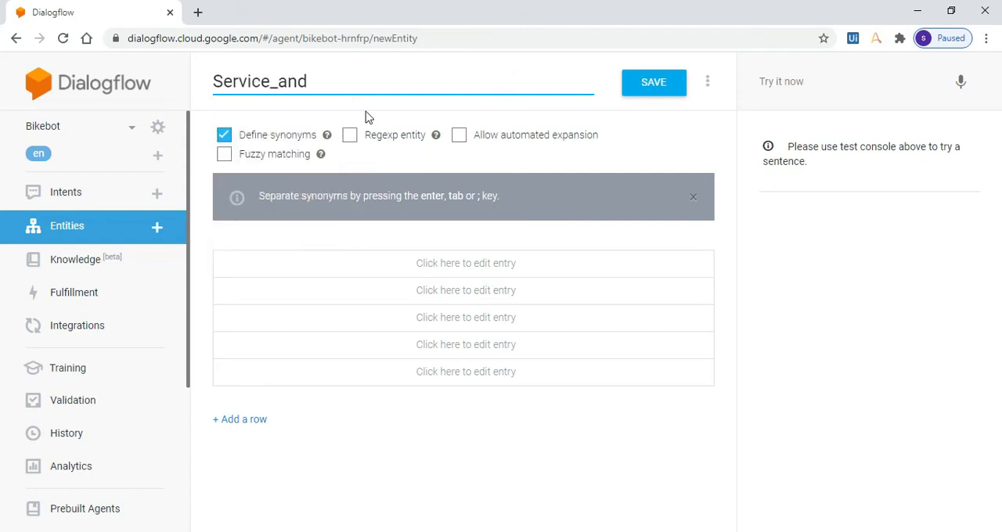
click(223, 139)
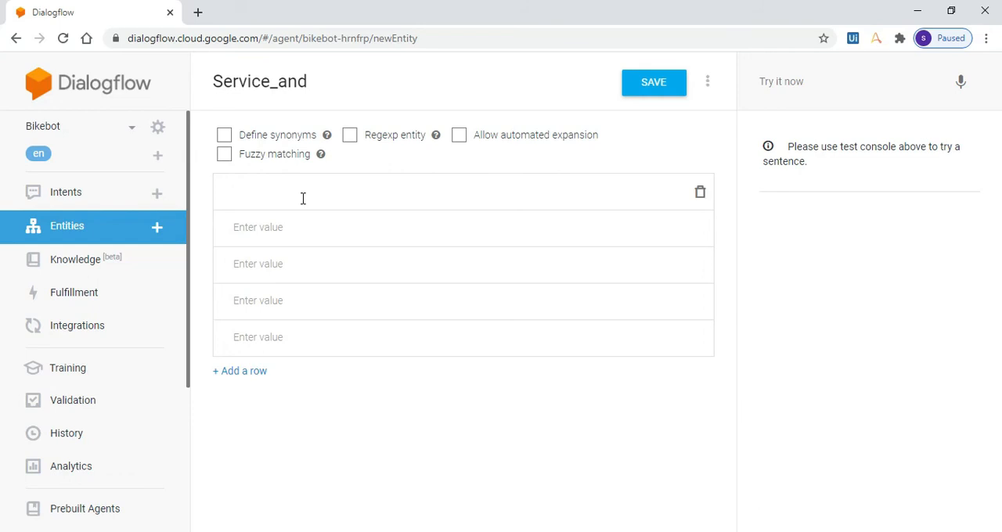
text(@ser)
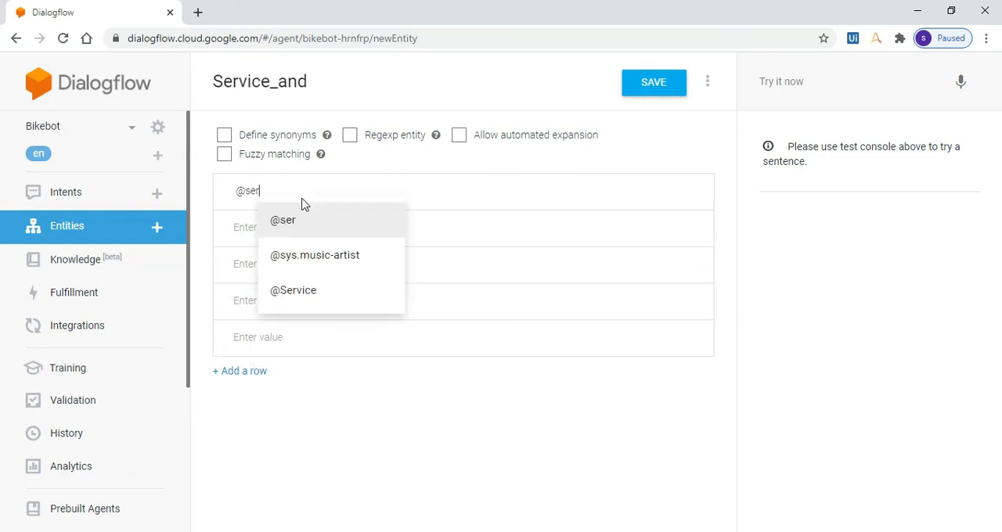
key(Down)
key(Down)
key(Return)
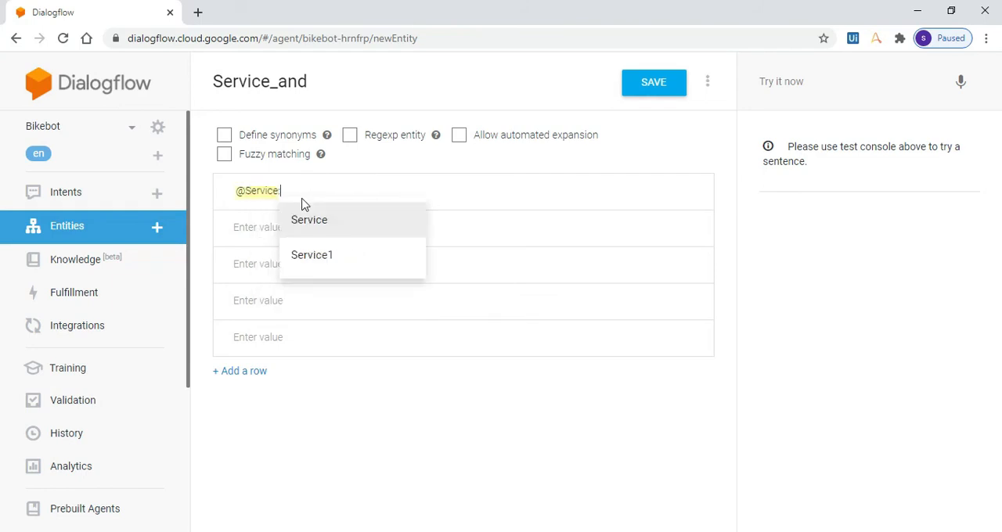
key(Down)
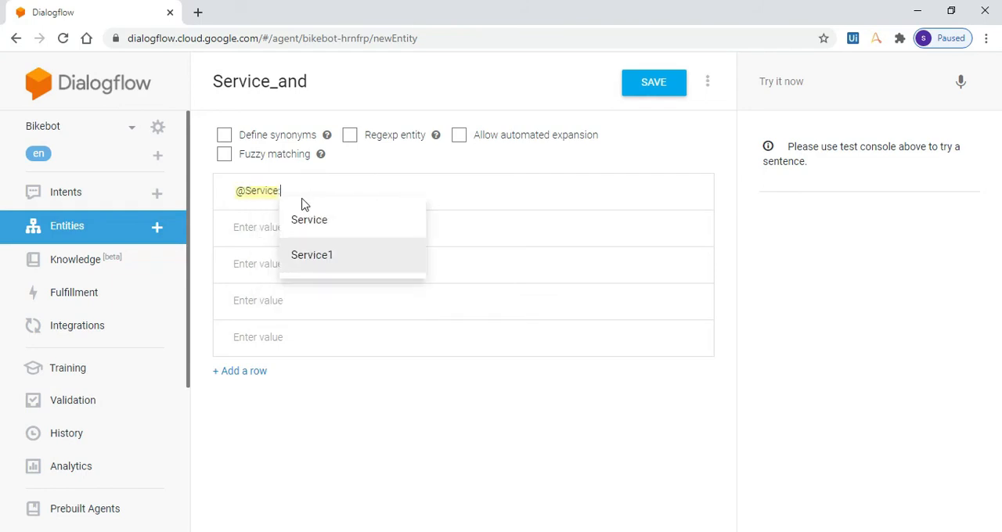
key(Return)
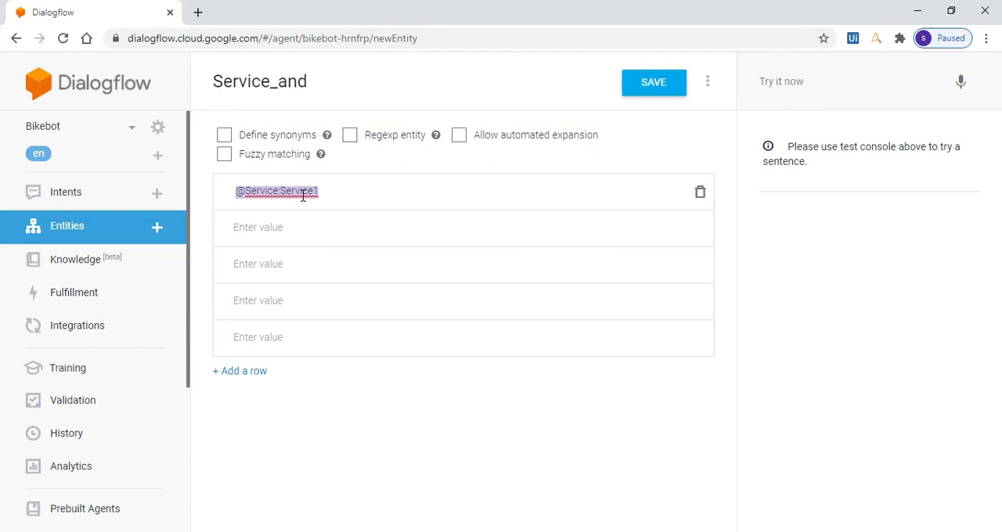
text(and @Service:)
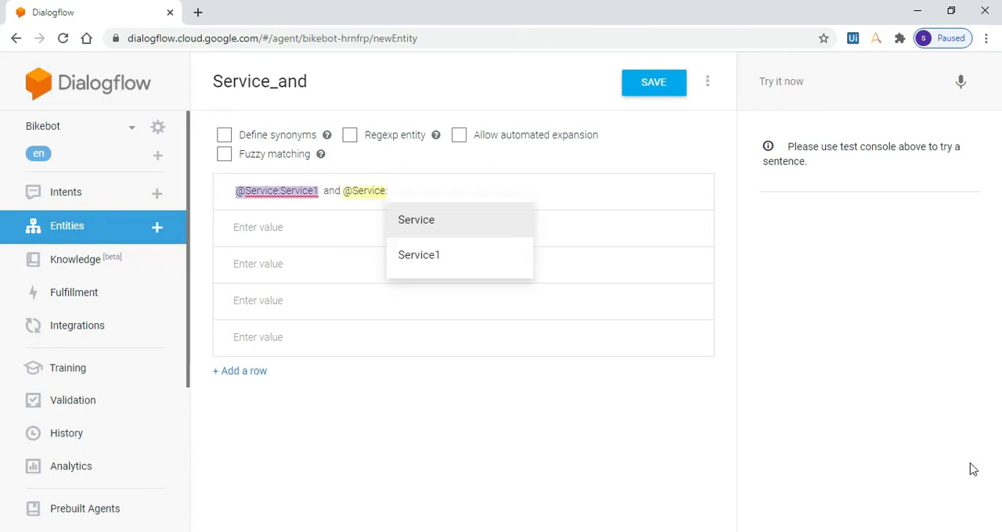
text(Service2)
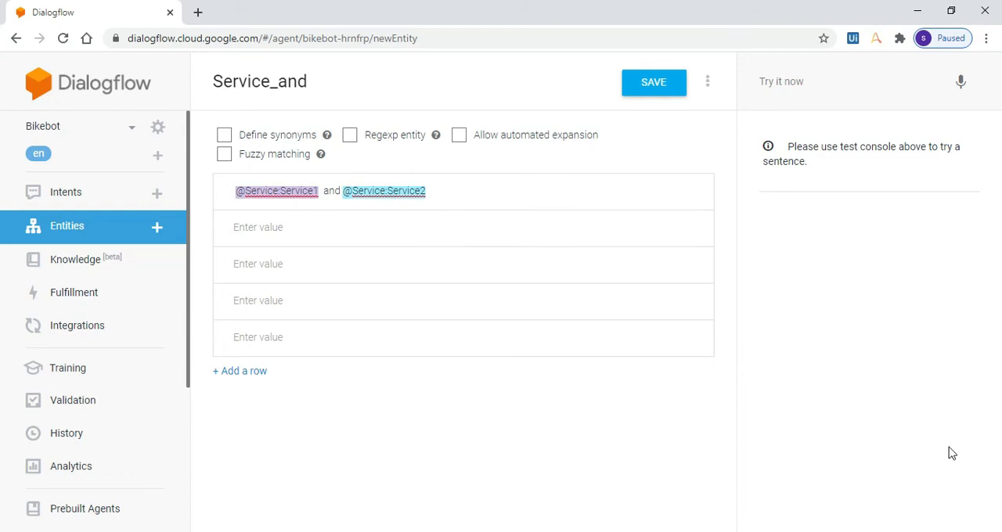
click(405, 219)
text(@ser)
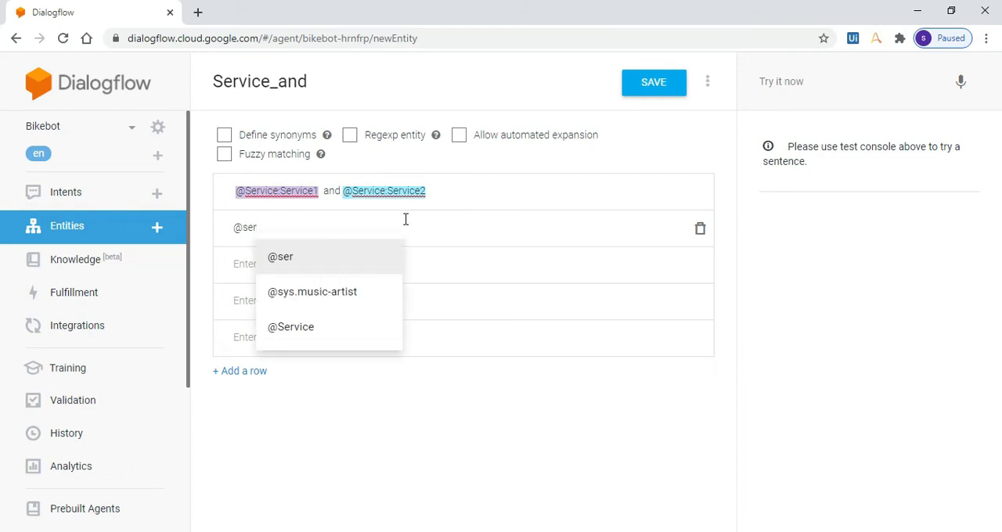
key(Down)
key(Down)
key(Return)
key(Down)
key(Return)
text(and @Service)
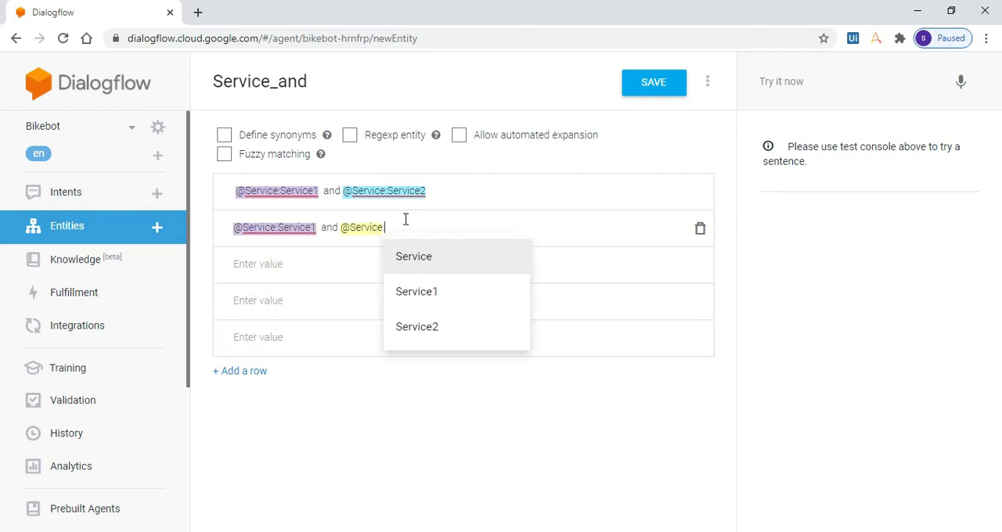
text(:Service3)
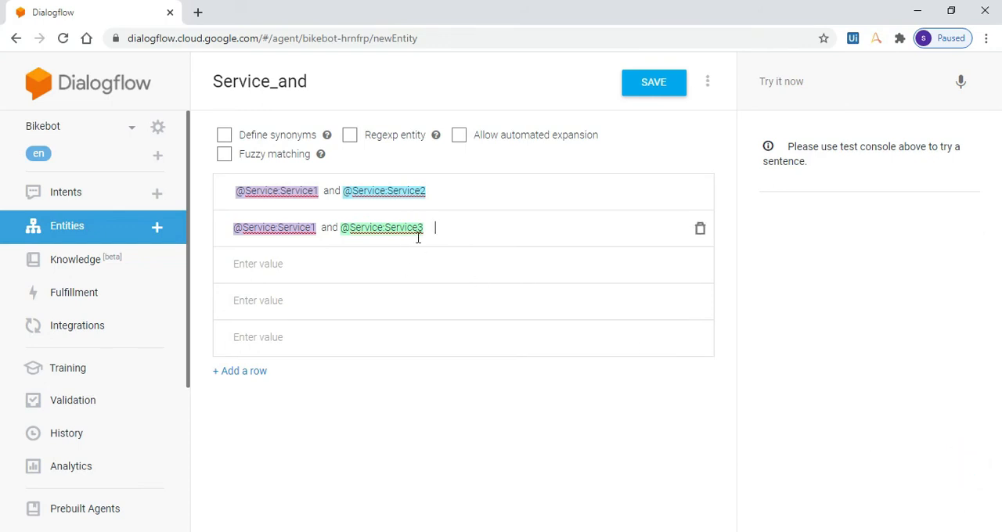
click(651, 83)
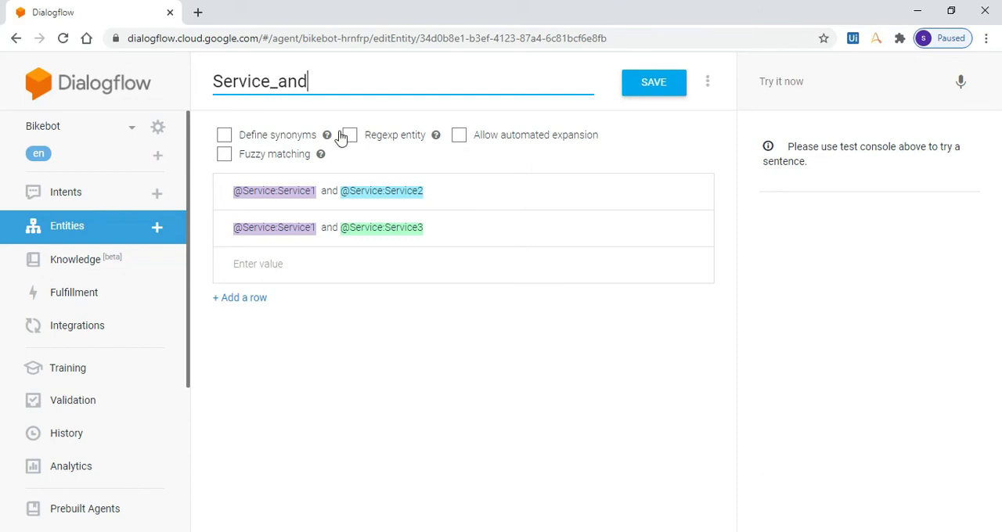
Start a new intent and name it Book an Appointment.
click(69, 207)
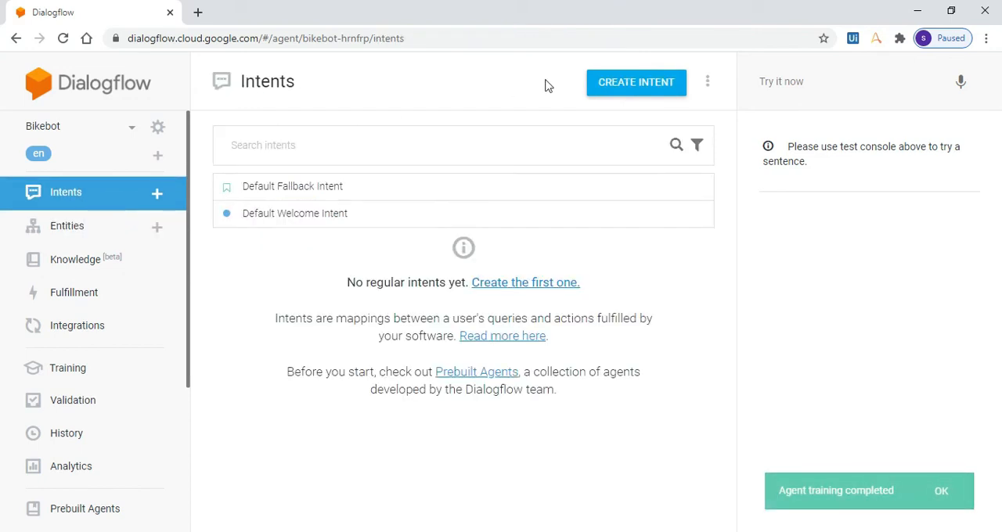
click(660, 88)
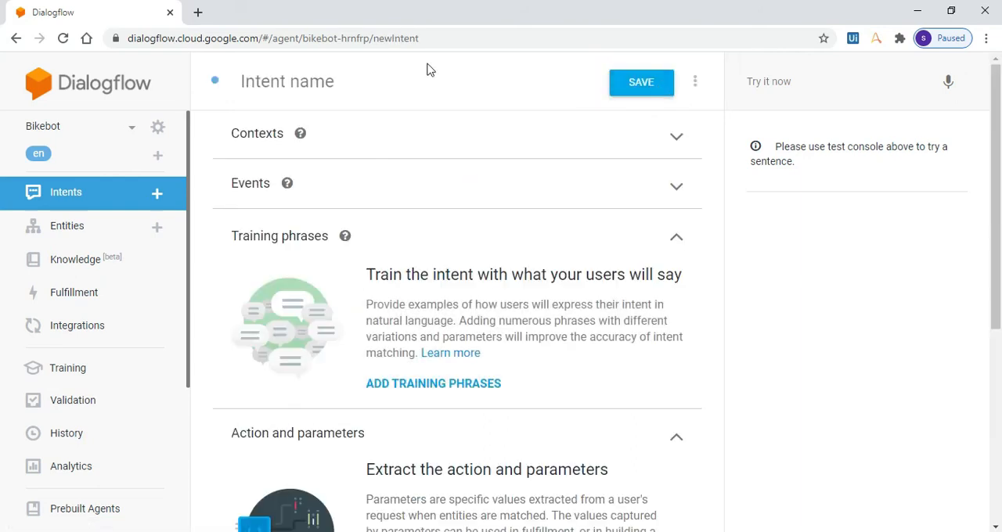
click(424, 86)
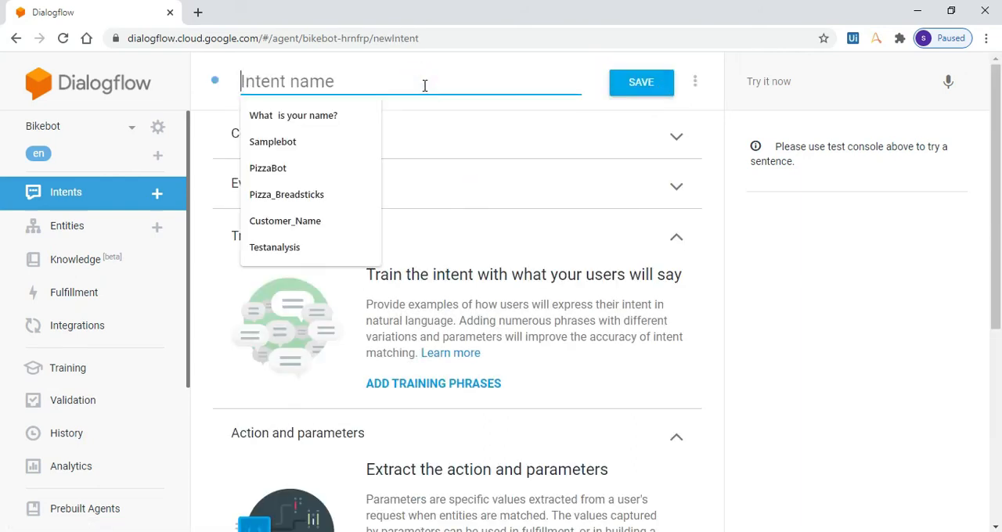
text(Book an A)
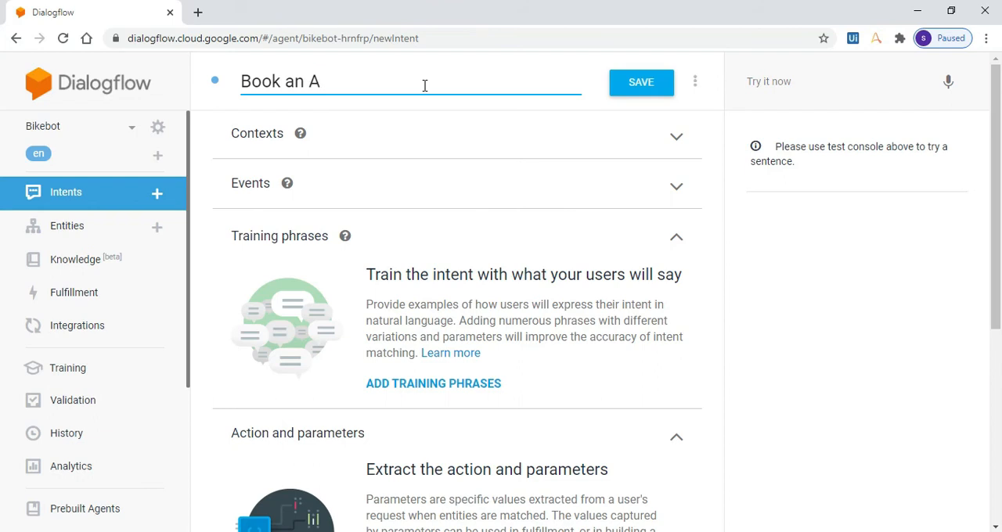
text(ppointment)
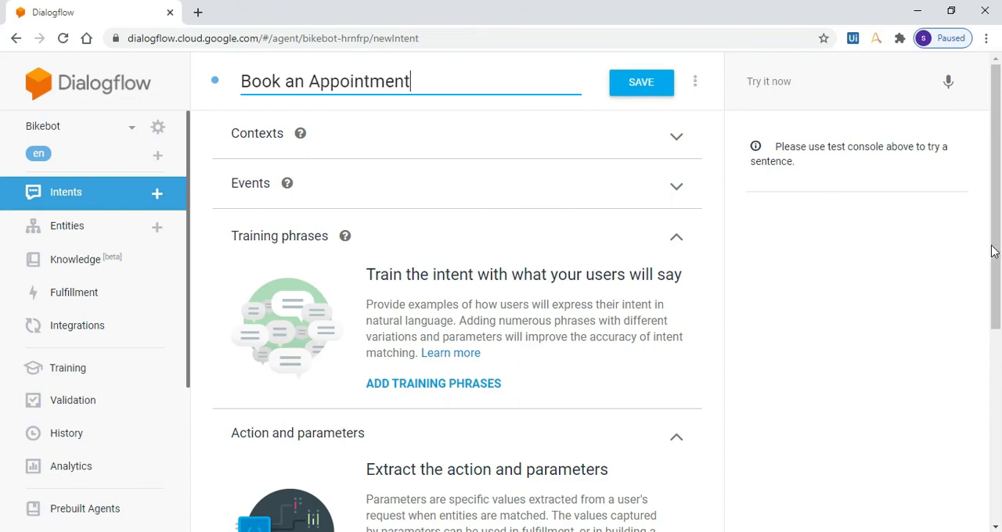
Add a parameter named service under Action and parameters of the Book an Appointment intent.
drag(998, 252, 999, 407)
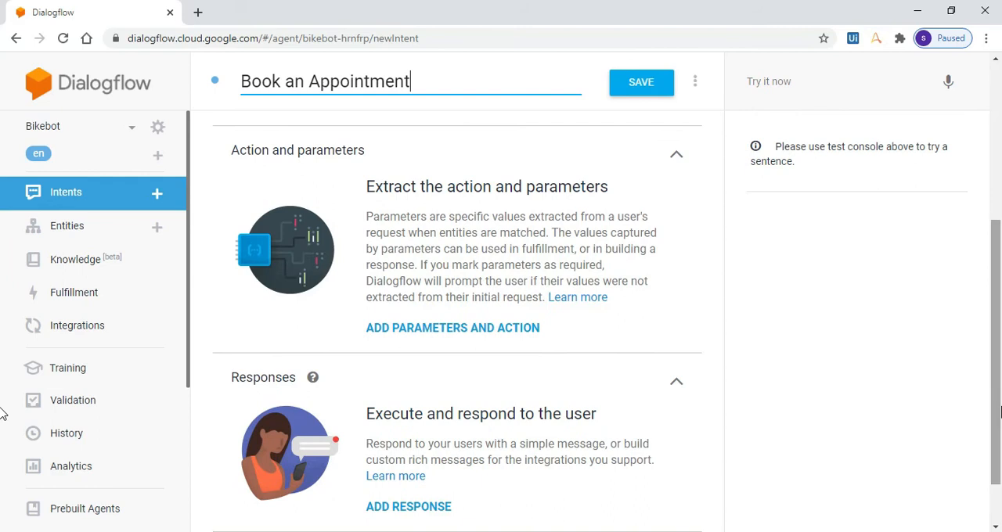
click(466, 330)
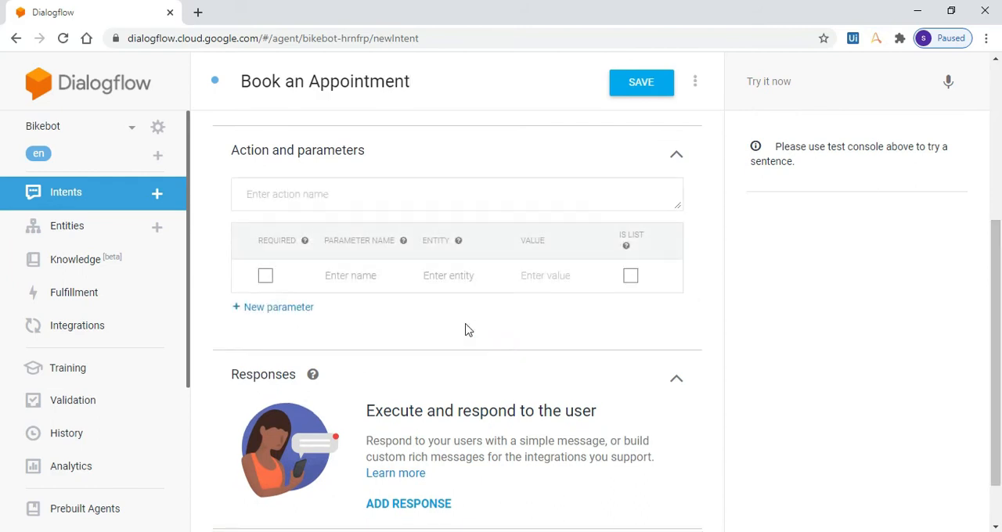
click(354, 275)
text(service)
click(444, 282)
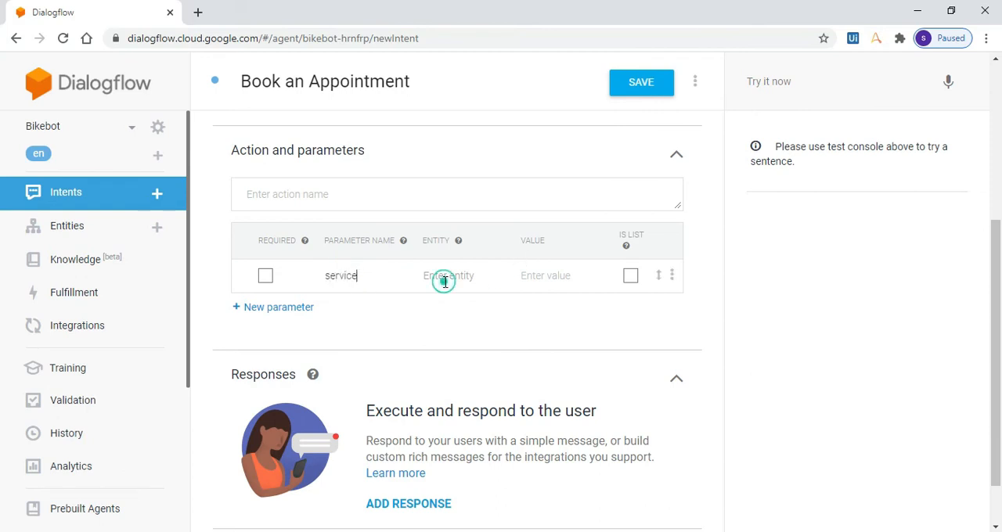
text(@ser)
key(Down)
key(Down)
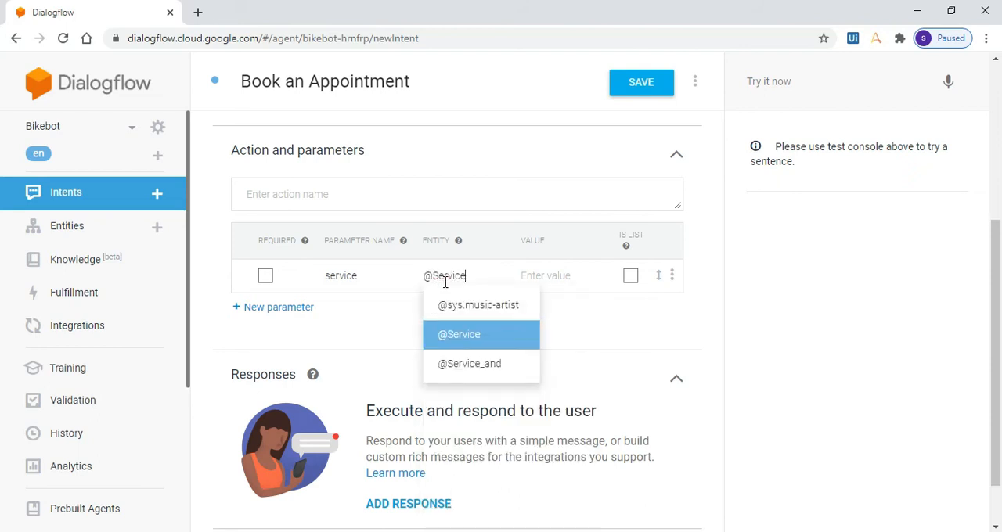
key(Return)
click(531, 272)
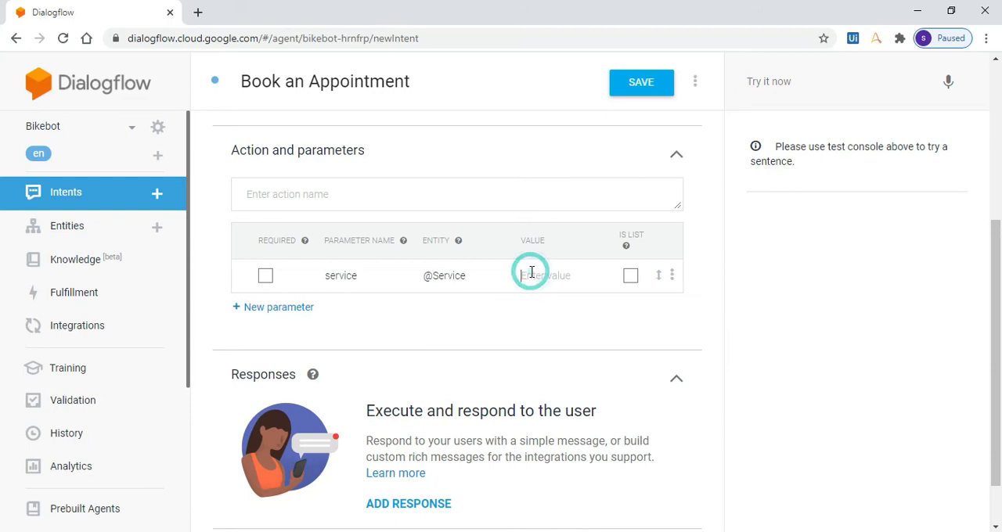
text($Service)
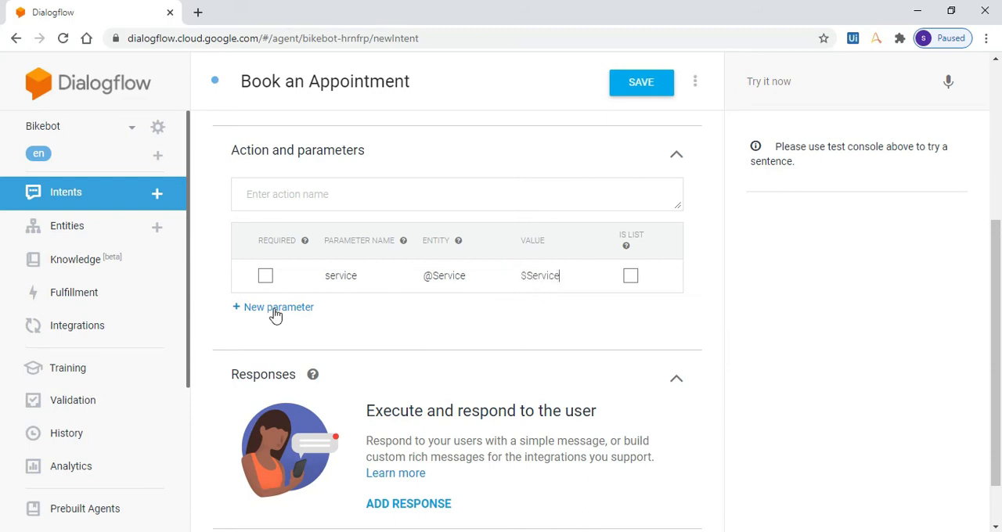
click(275, 314)
click(456, 311)
text(@Service_and)
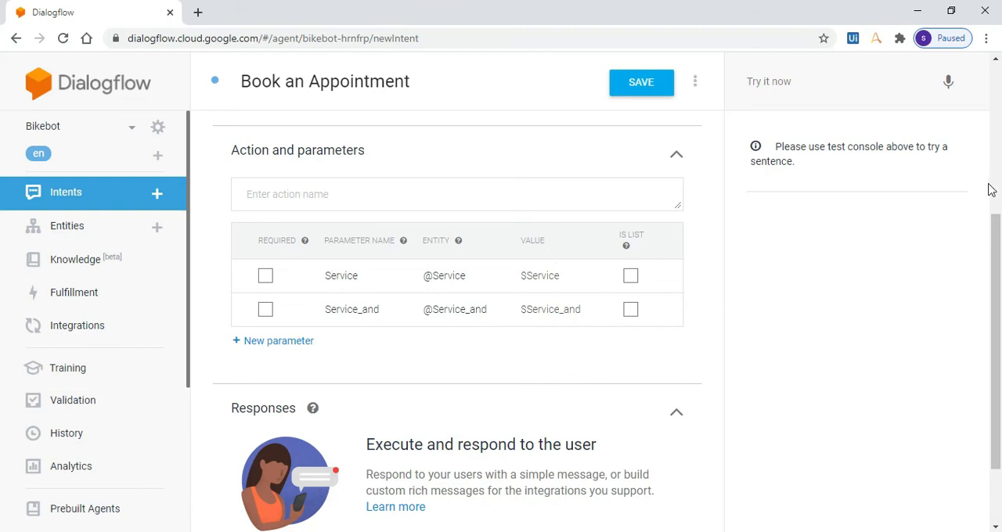
Enter "Book an appointment for Bike Upgrade" as the intent's first training phrase.
drag(991, 230, 985, 177)
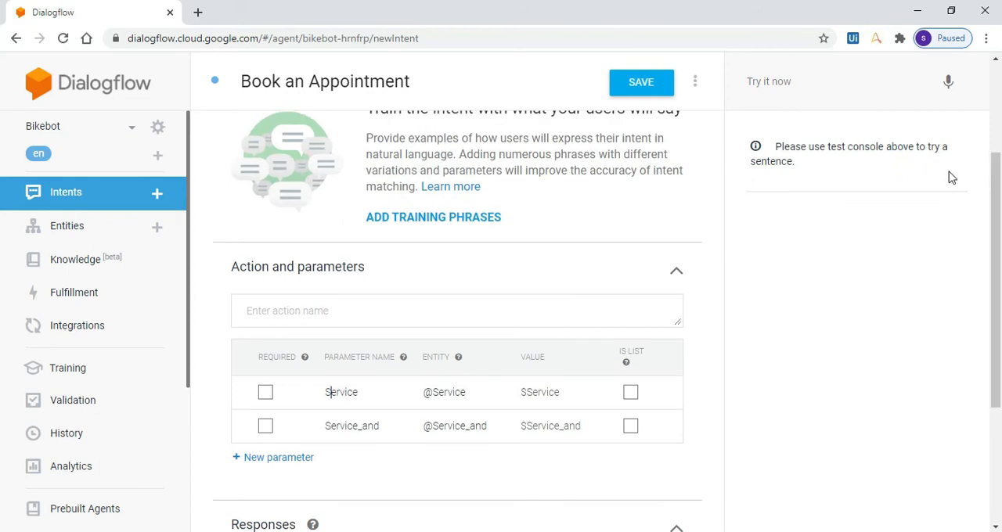
click(431, 221)
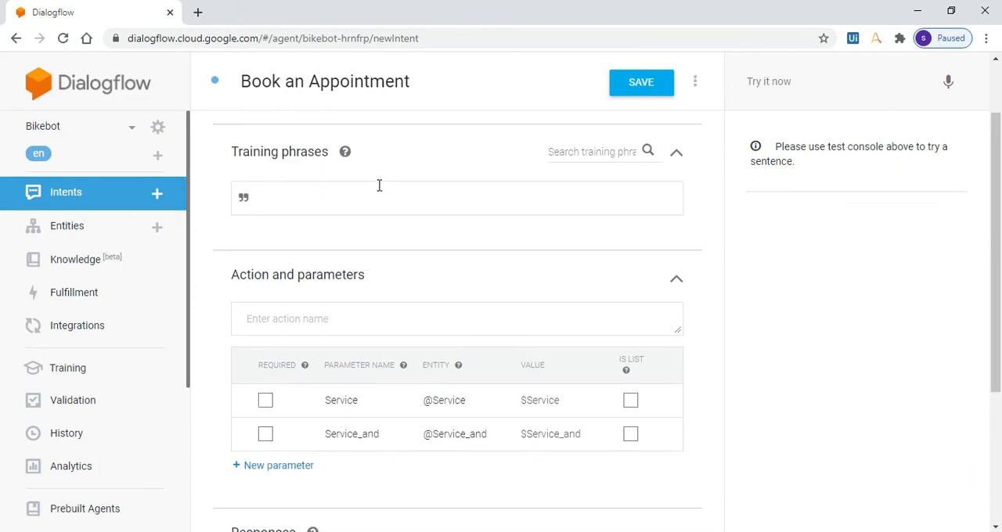
click(384, 202)
text(Book an appointment for Bike Upgrade)
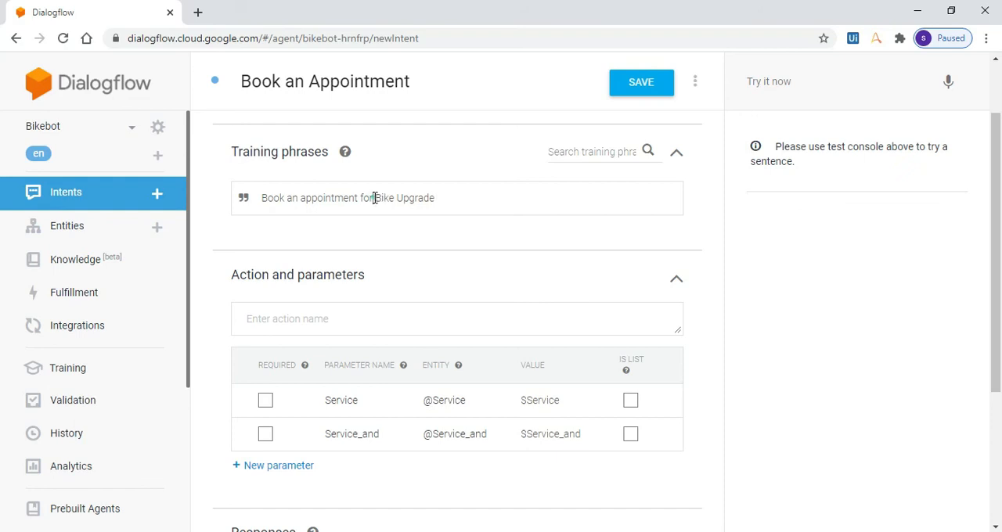
drag(373, 197, 443, 186)
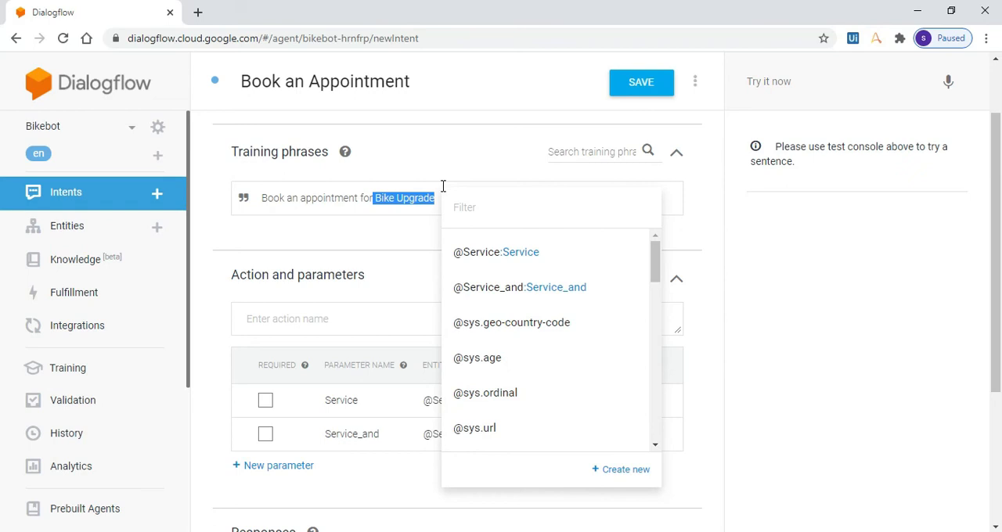
click(483, 254)
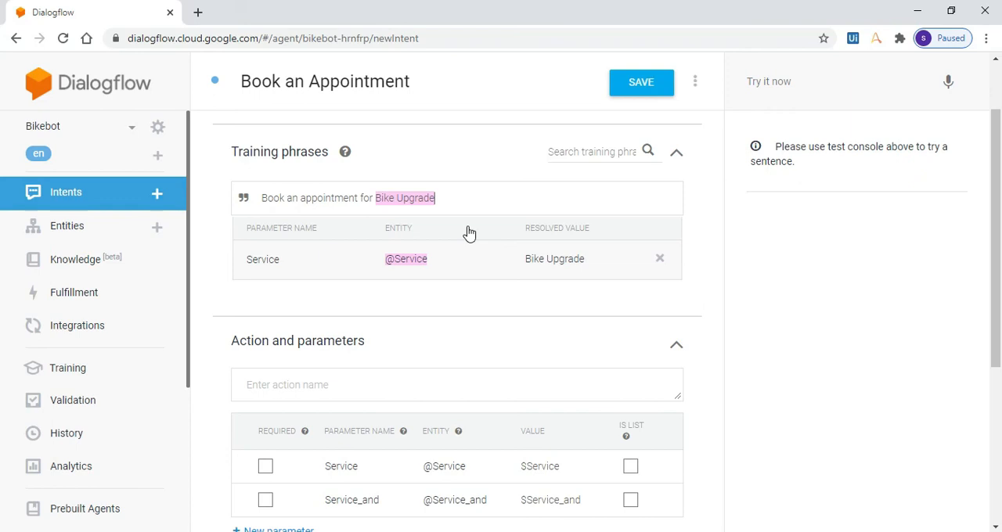
click(458, 200)
key(Return)
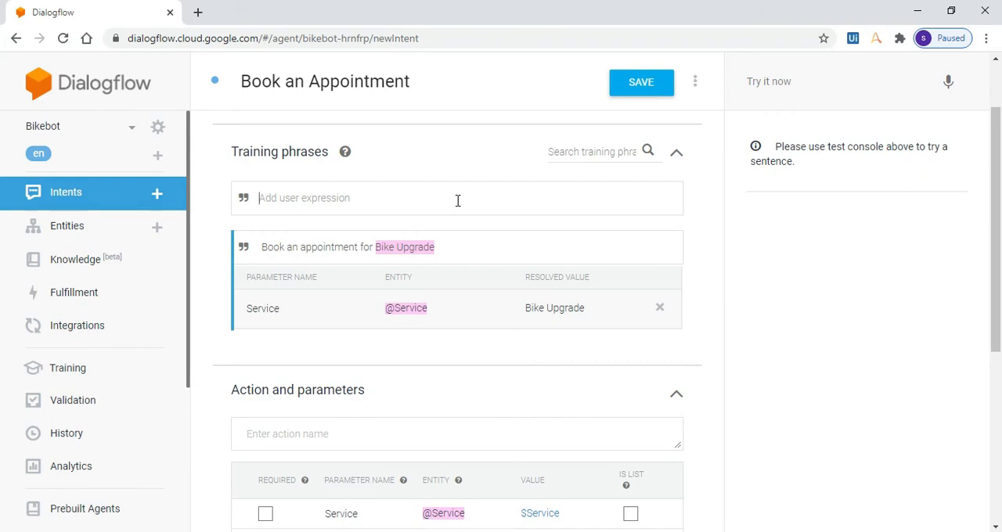
text(Book an appointment for)
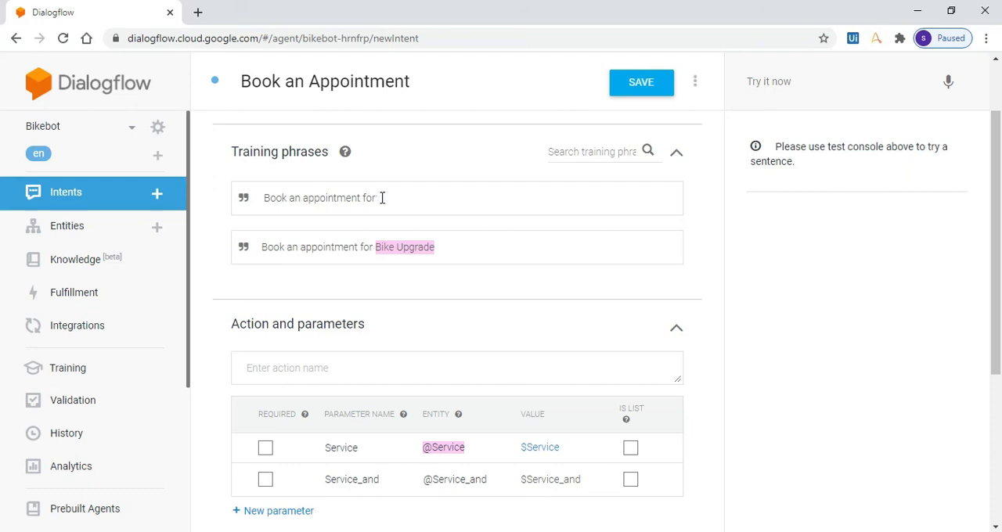
text(@Service_and:Service_and1)
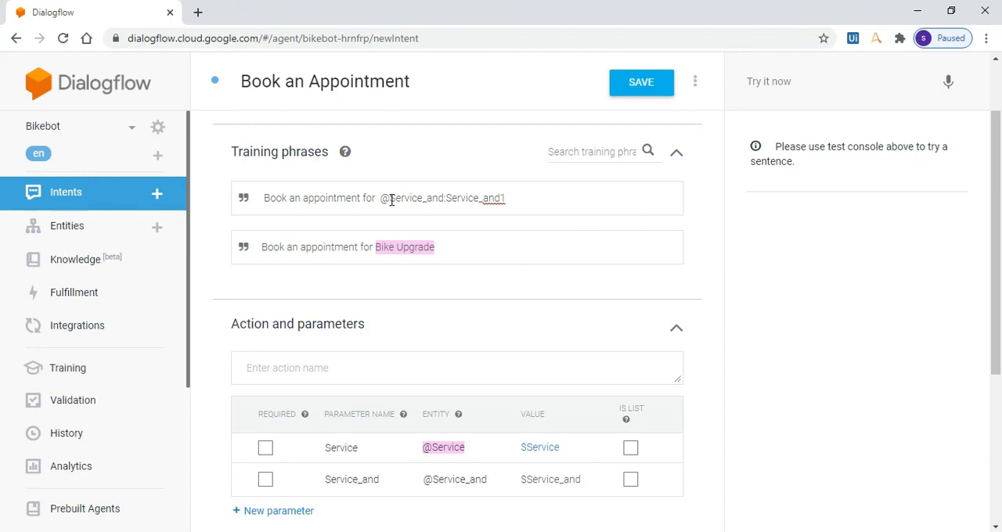
key(Return)
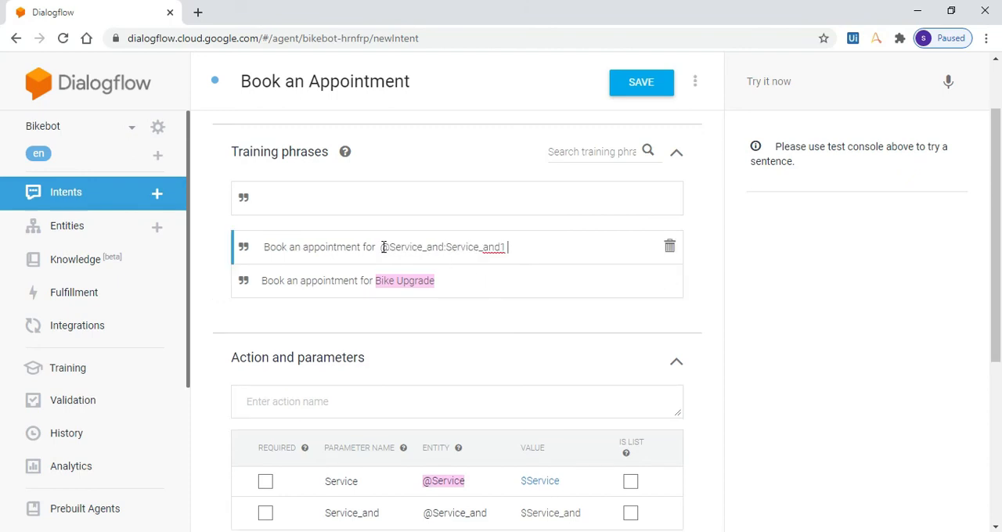
click(380, 247)
drag(381, 247, 507, 254)
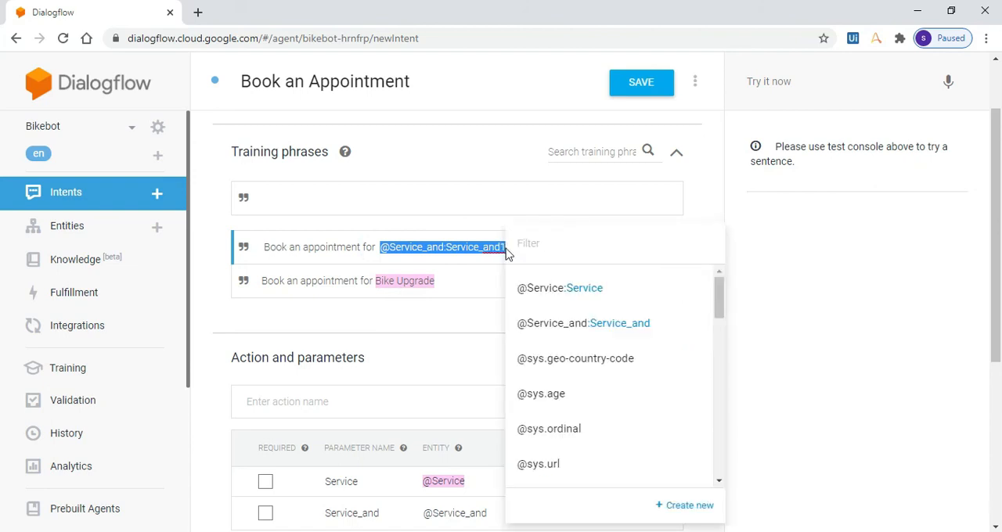
click(561, 333)
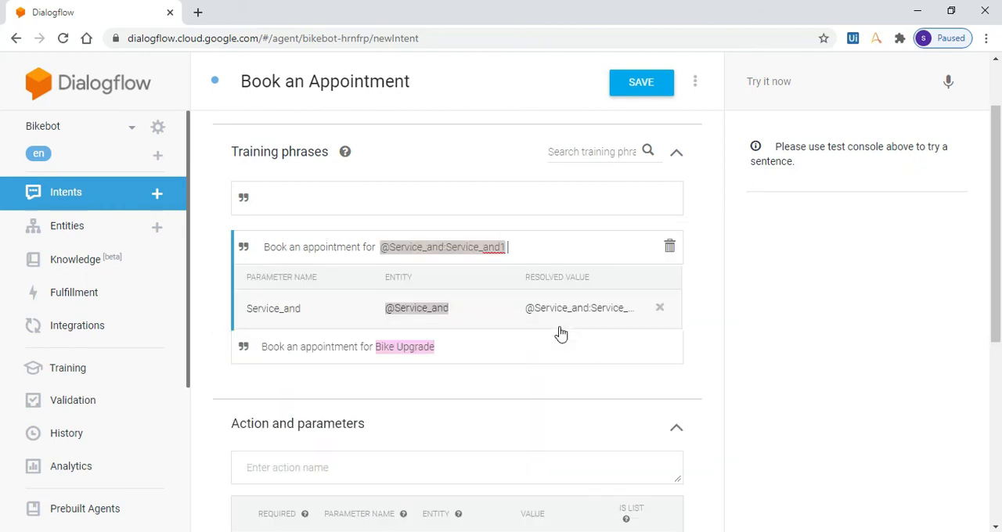
click(560, 347)
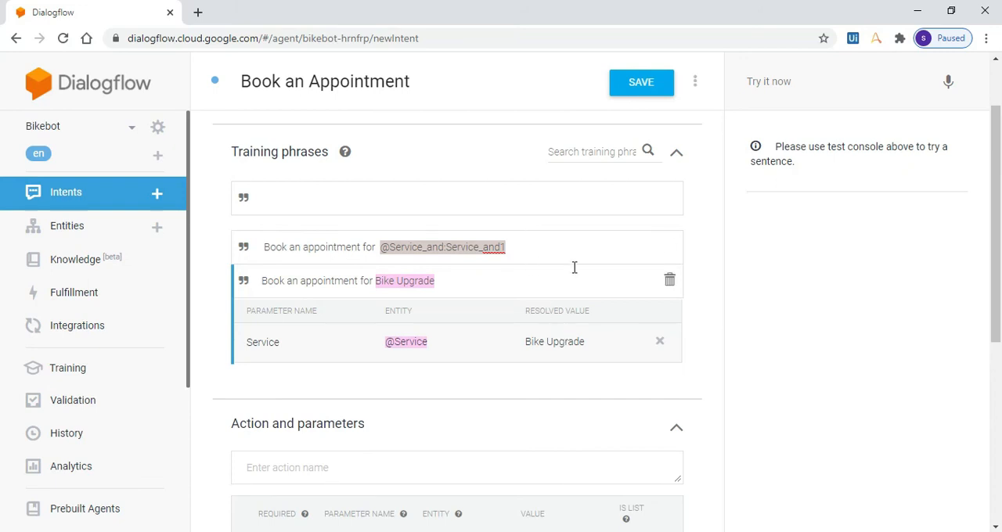
Add a text response to the intent reading "Ok... You have selected multiple services $Service_and".
drag(997, 196, 980, 403)
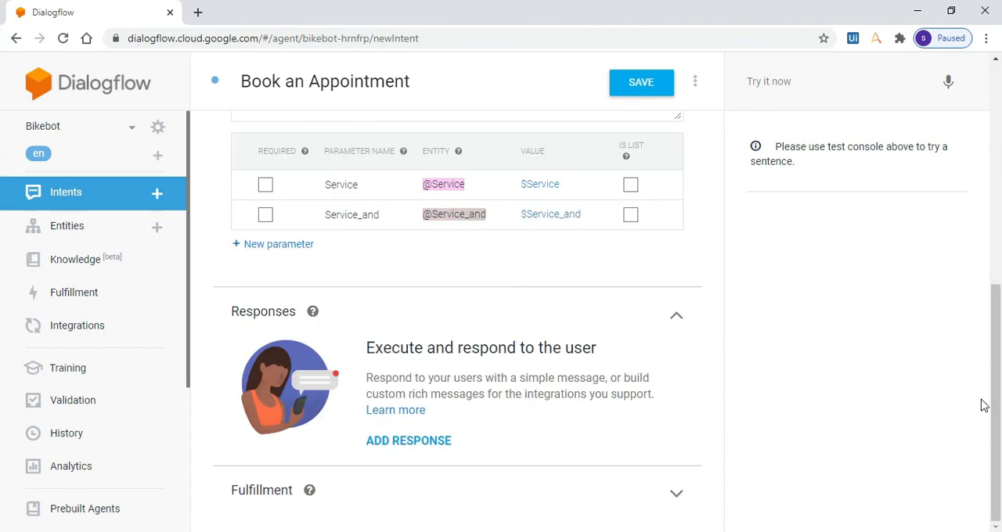
click(403, 445)
click(969, 468)
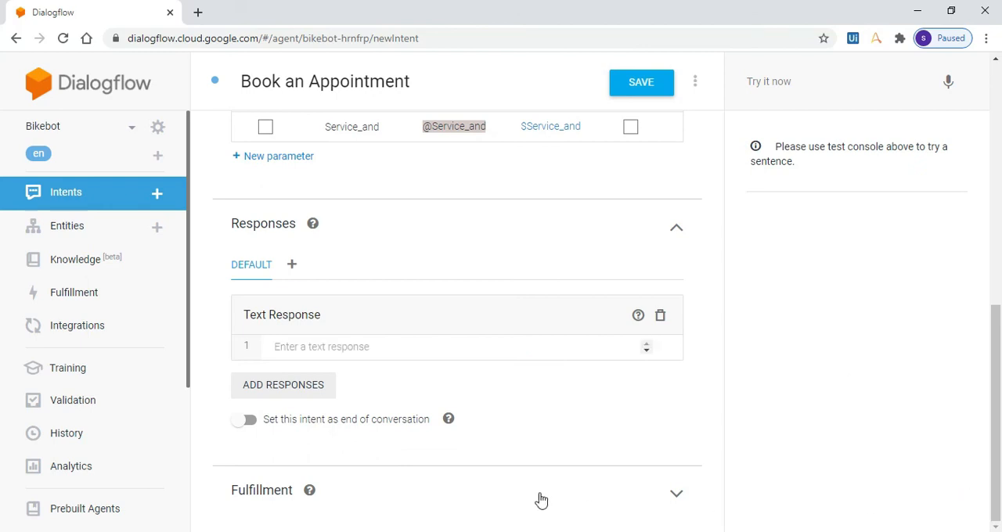
click(358, 342)
text(Ok... You  have selected multiple services $Service_and)
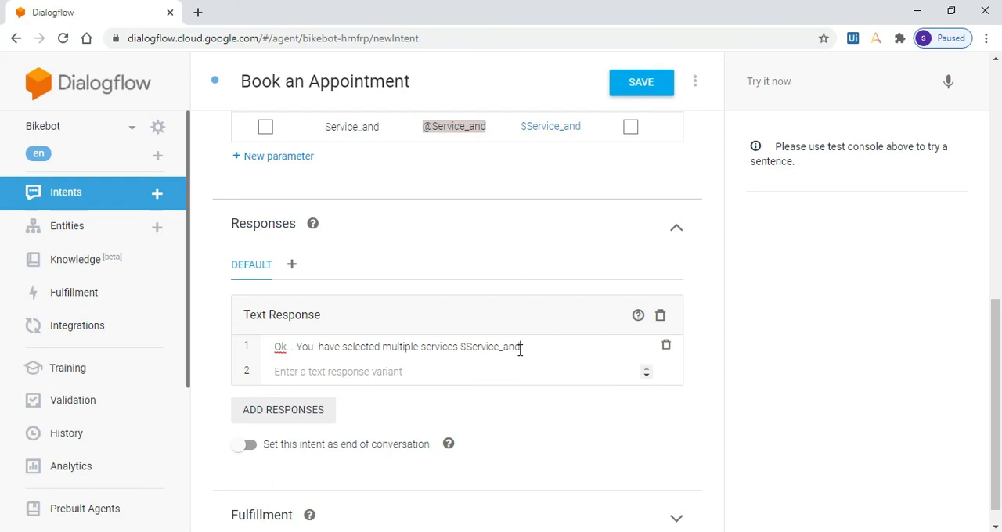
Add the response variant "OK...You have selected Single Service $Service" and save the intent.
click(505, 377)
text(OK...You have selected Single  Service $Service)
click(526, 374)
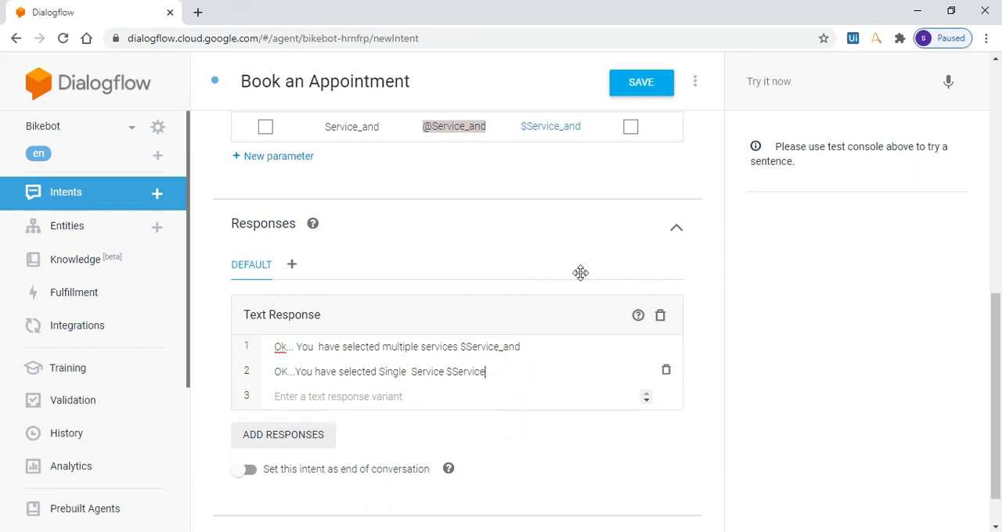
click(654, 92)
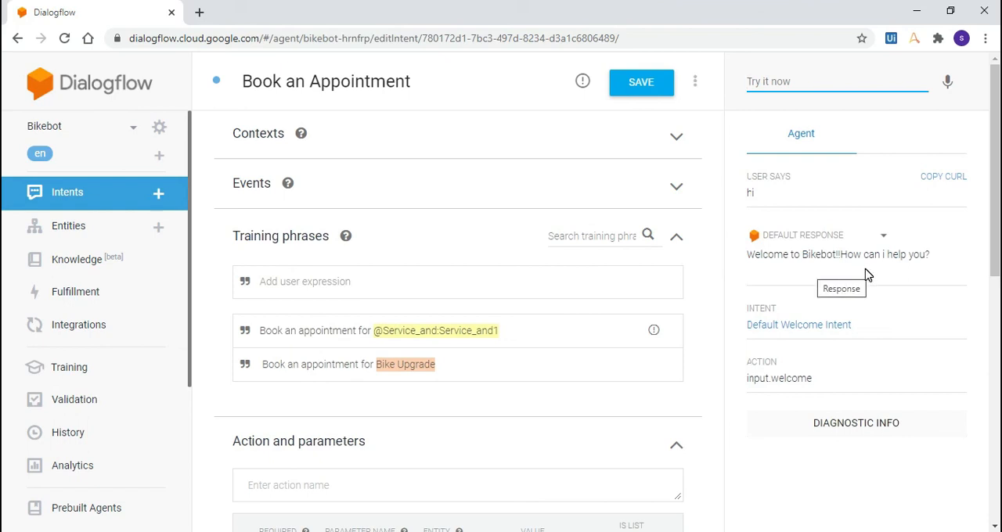
Test the agent with the sentence "Book an appointment for Bike Upgrade and Puncture".
click(782, 74)
click(782, 74)
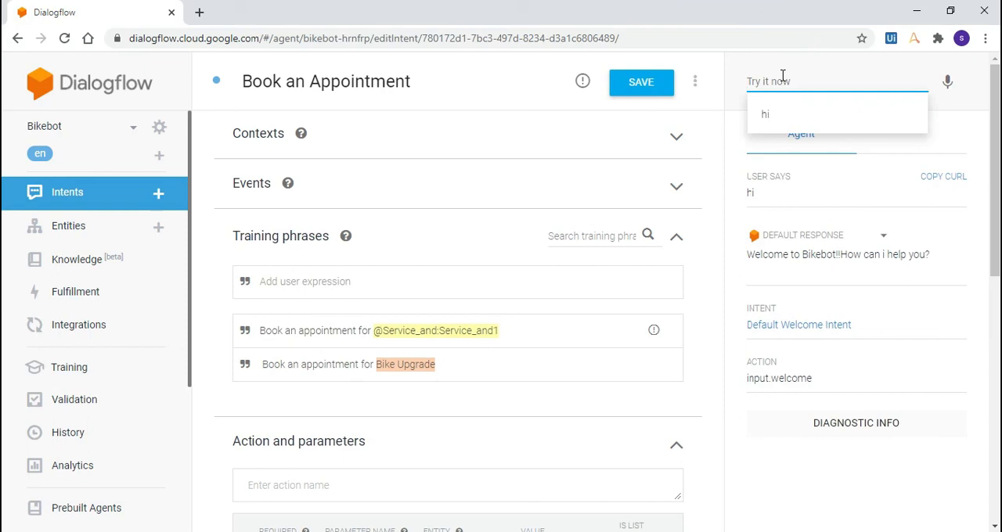
key(ctrl+v)
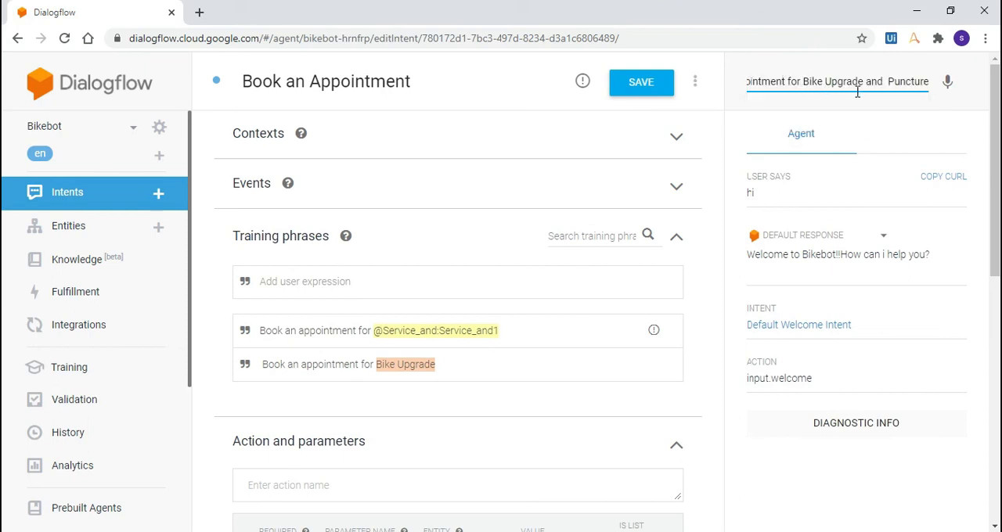
key(Return)
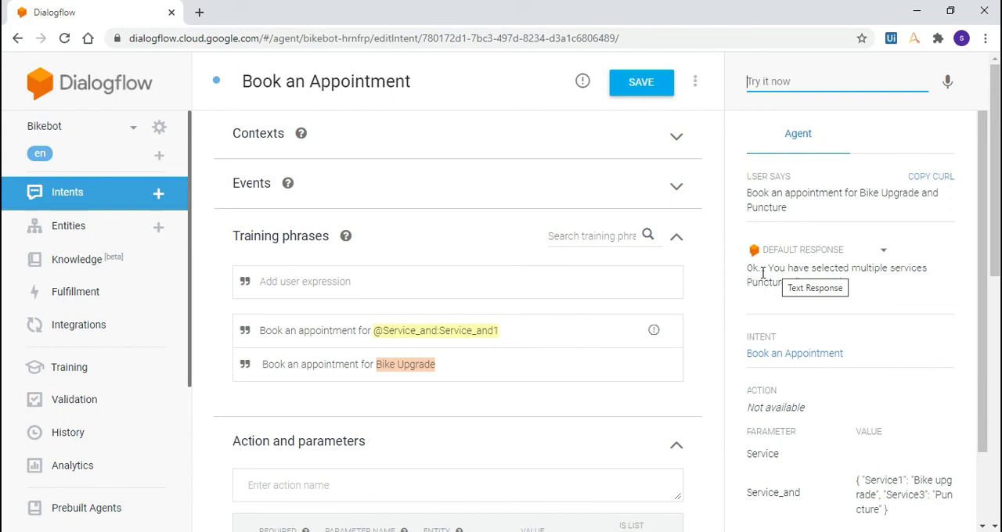